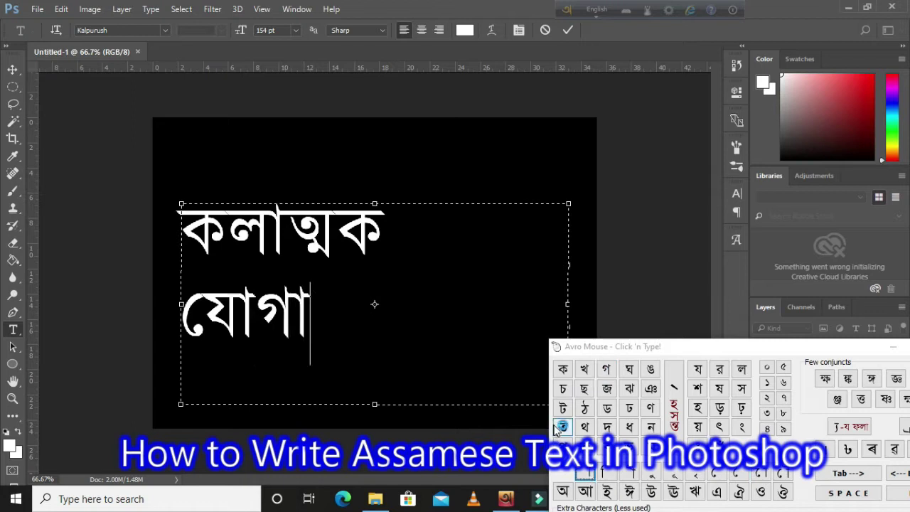
Complete the second line of Assamese text as যোগাত্মক with the on-screen Avro Mouse keyboard
{"action": "left_click", "coordinate": [674, 387]}
{"action": "left_click", "coordinate": [651, 446]}
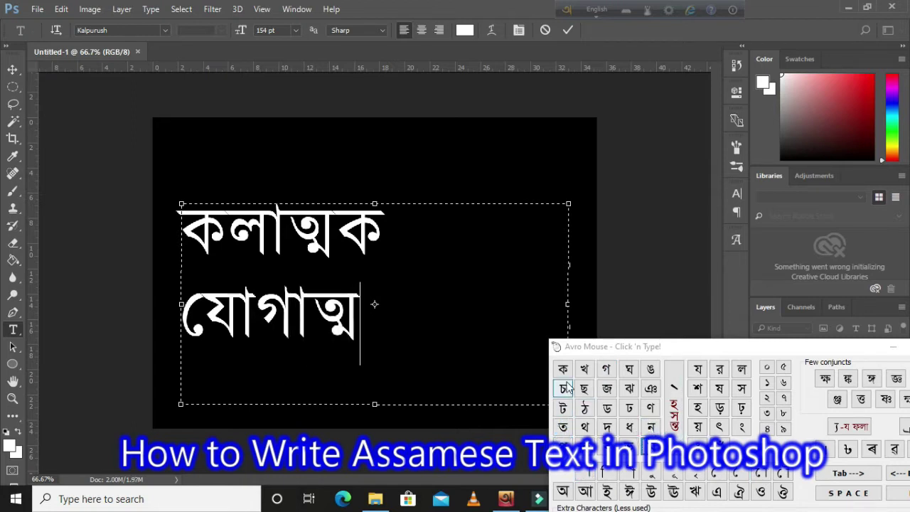
{"action": "left_click", "coordinate": [563, 369]}
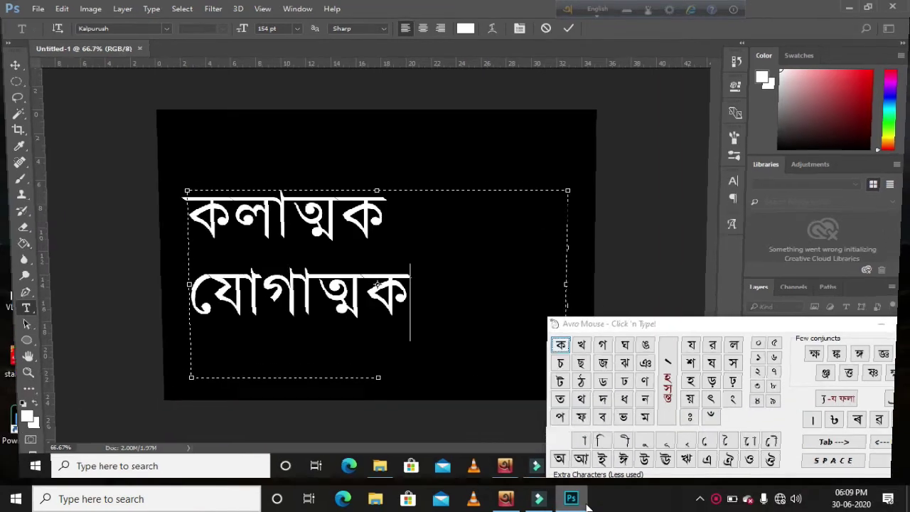
Switch to Photoshop and set the text engine in the Type preferences to Middle Eastern and South Asian
{"action": "left_click", "coordinate": [572, 499]}
{"action": "left_click", "coordinate": [575, 501]}
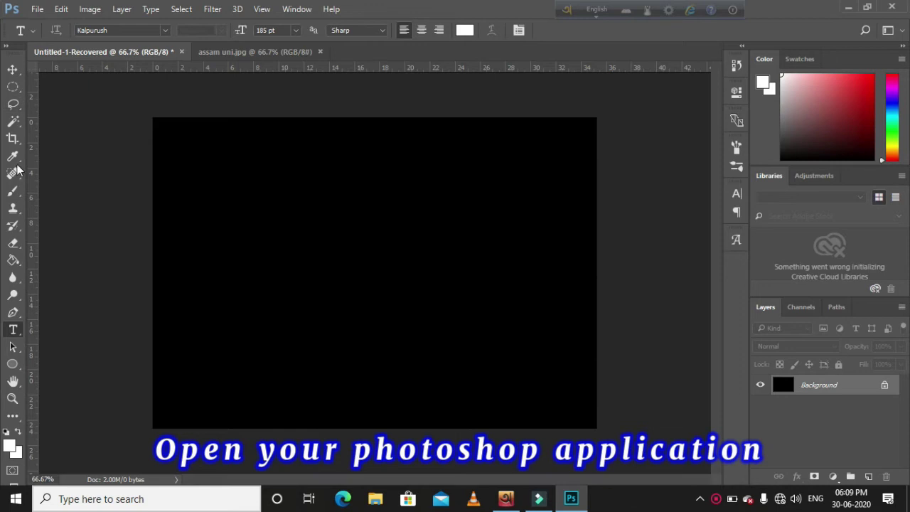
{"action": "left_click", "coordinate": [61, 10]}
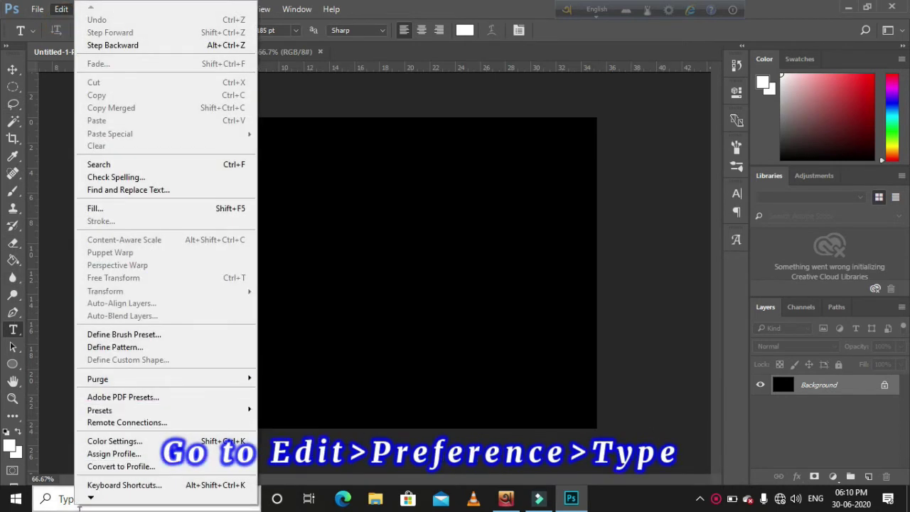
{"action": "mouse_move", "coordinate": [91, 499]}
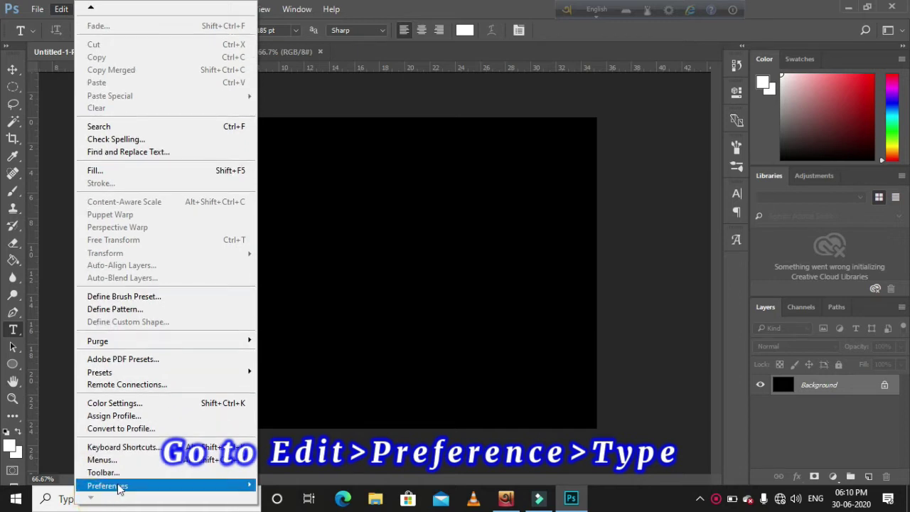
{"action": "mouse_move", "coordinate": [119, 488]}
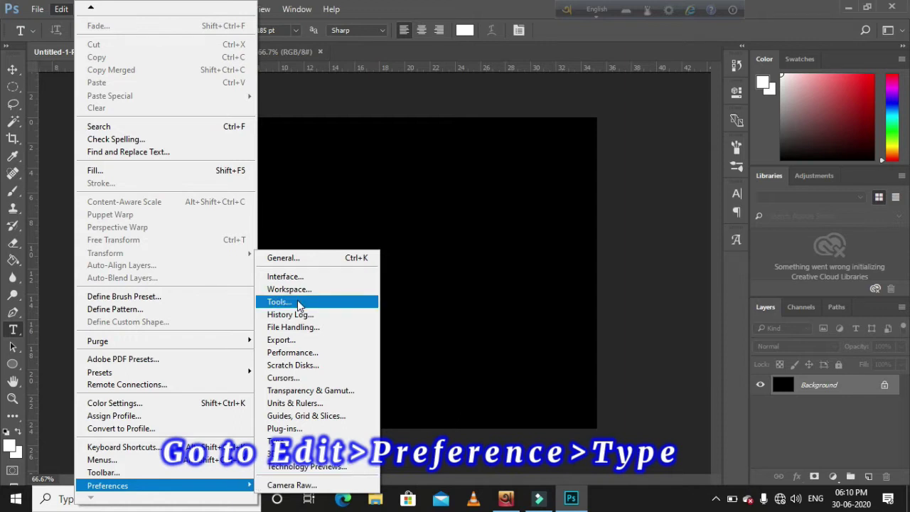
{"action": "left_click", "coordinate": [292, 443]}
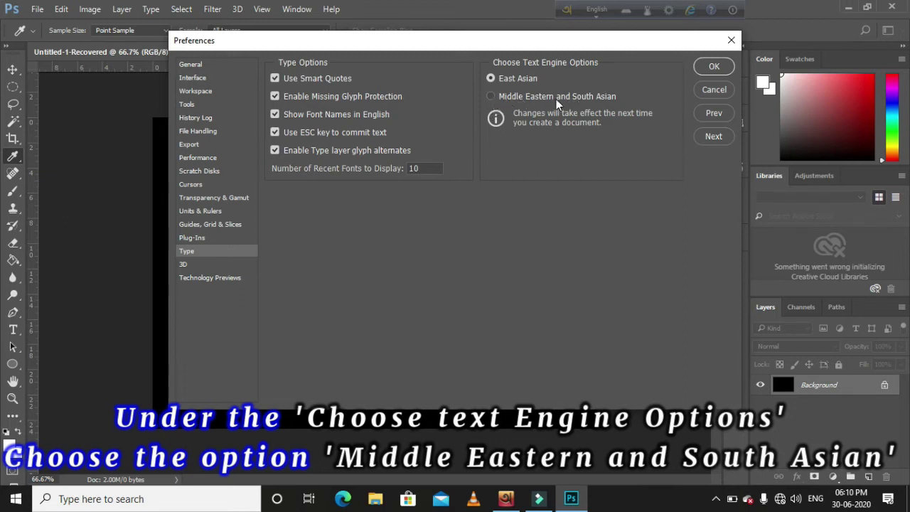
{"action": "left_click", "coordinate": [490, 97]}
{"action": "left_click", "coordinate": [714, 67]}
{"action": "key", "text": "t"}
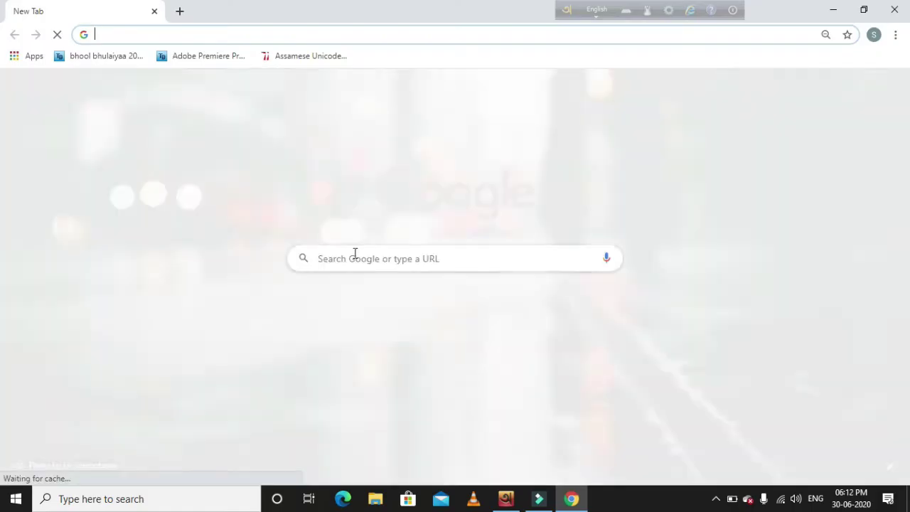
In Google Chrome, search for "assamese unicode" and open the "Assamese Unicode Fonts - TI Trade" result
{"action": "left_click", "coordinate": [361, 259]}
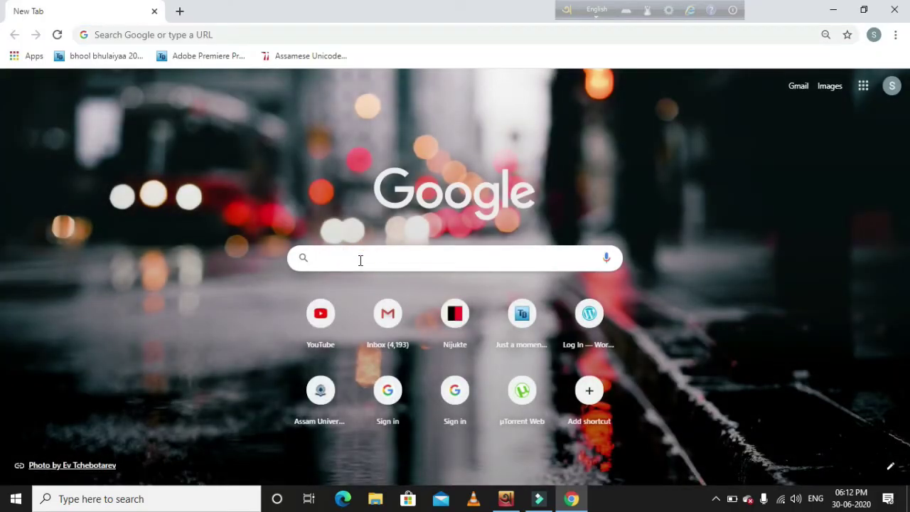
{"action": "type", "text": "ass"}
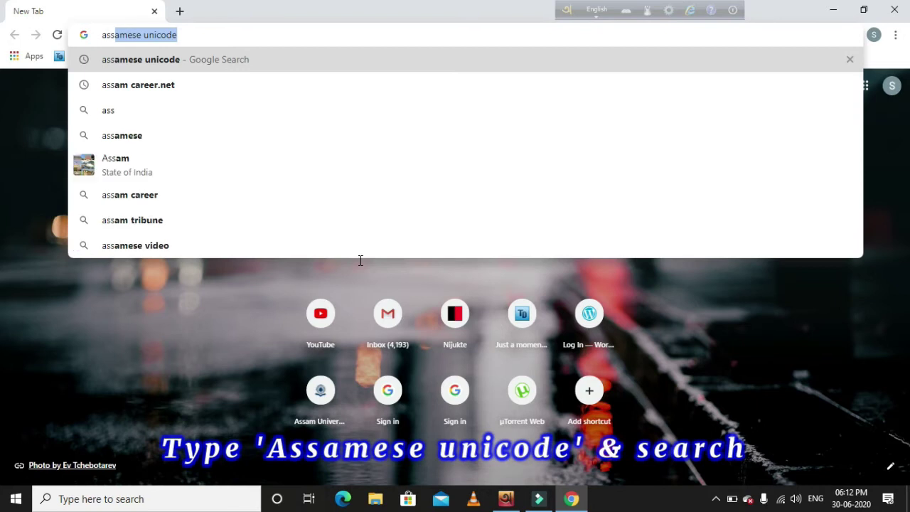
{"action": "key", "text": "Right"}
{"action": "key", "text": "Return"}
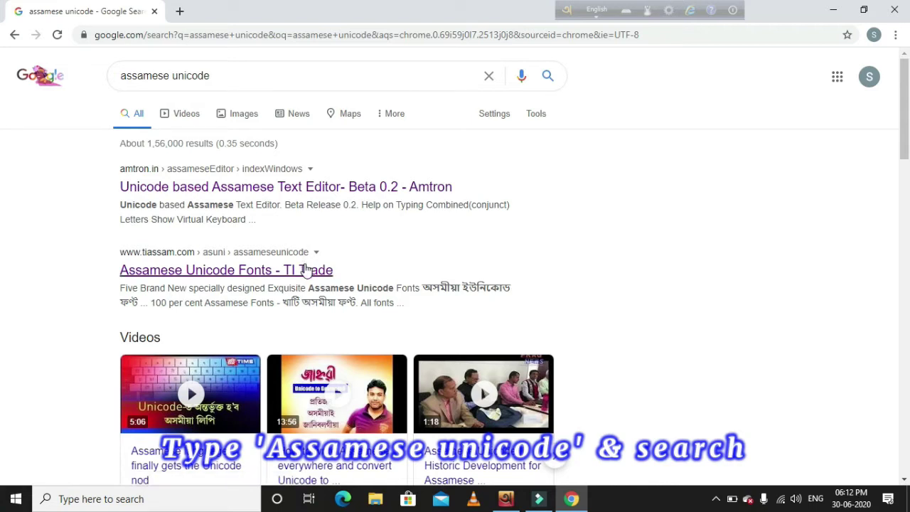
{"action": "left_click", "coordinate": [259, 270]}
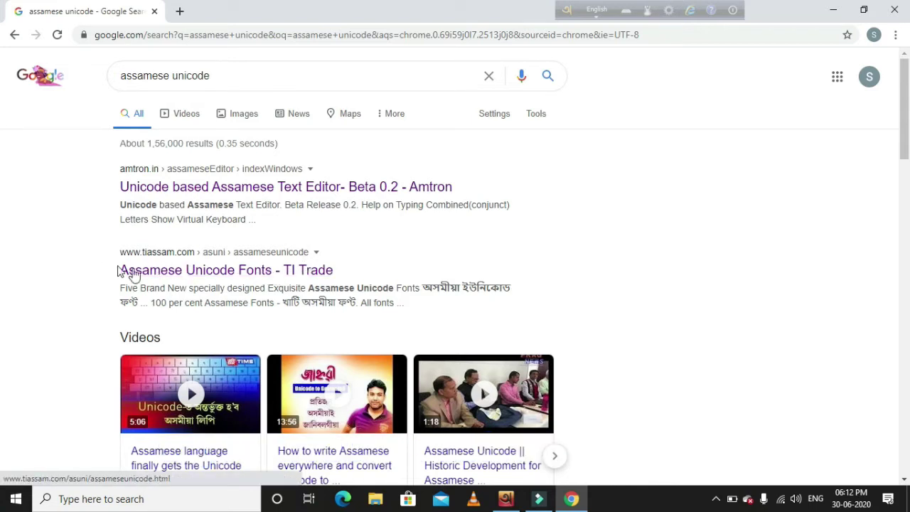
{"action": "left_click", "coordinate": [272, 270]}
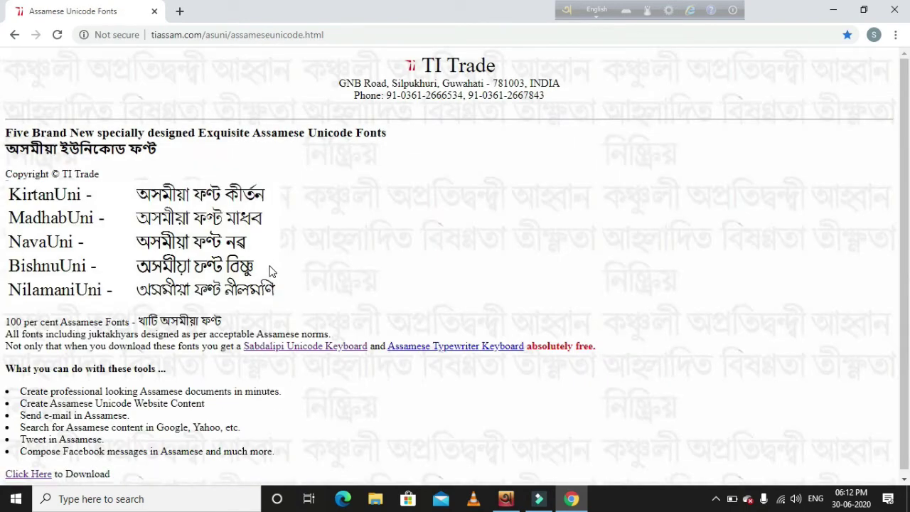
Download the free package of five Assamese Unicode fonts with the Sabdalipi keyboard from the TI Trade site
{"action": "scroll", "coordinate": [271, 271], "scroll_direction": "down", "scroll_amount": 1}
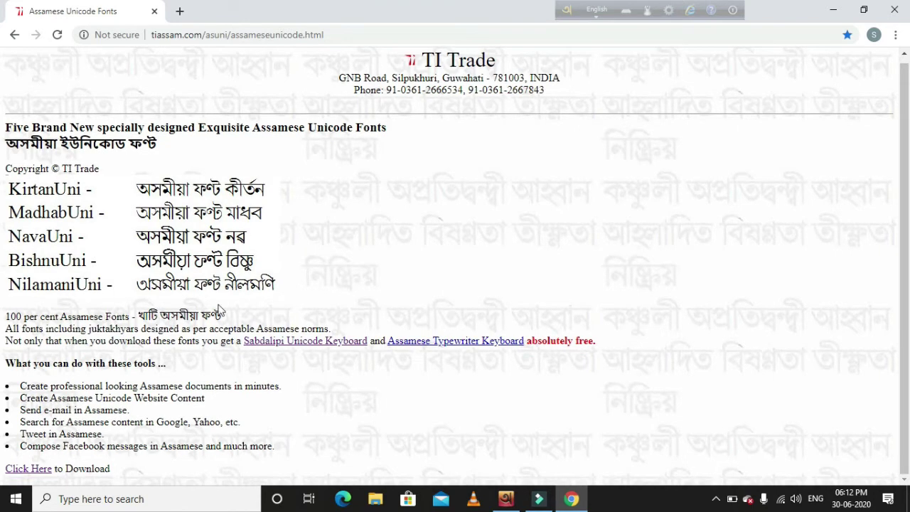
{"action": "left_click", "coordinate": [29, 471]}
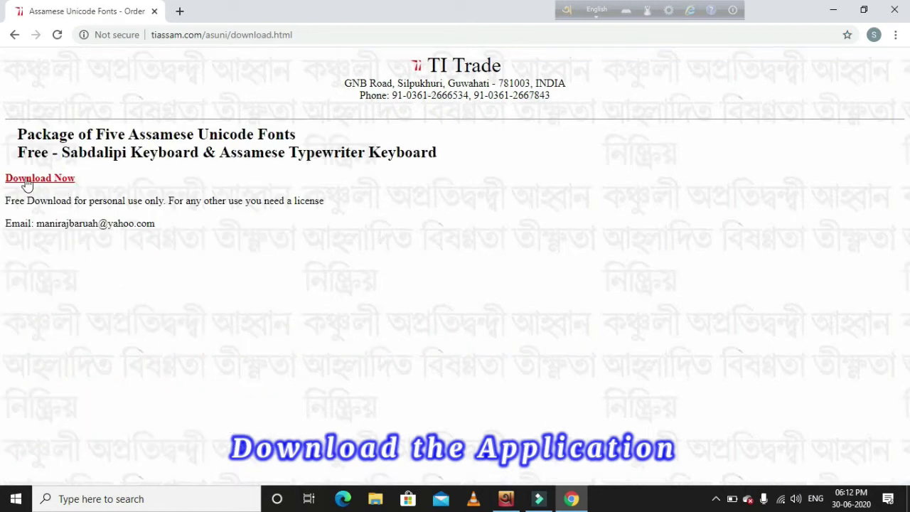
{"action": "left_click", "coordinate": [53, 183]}
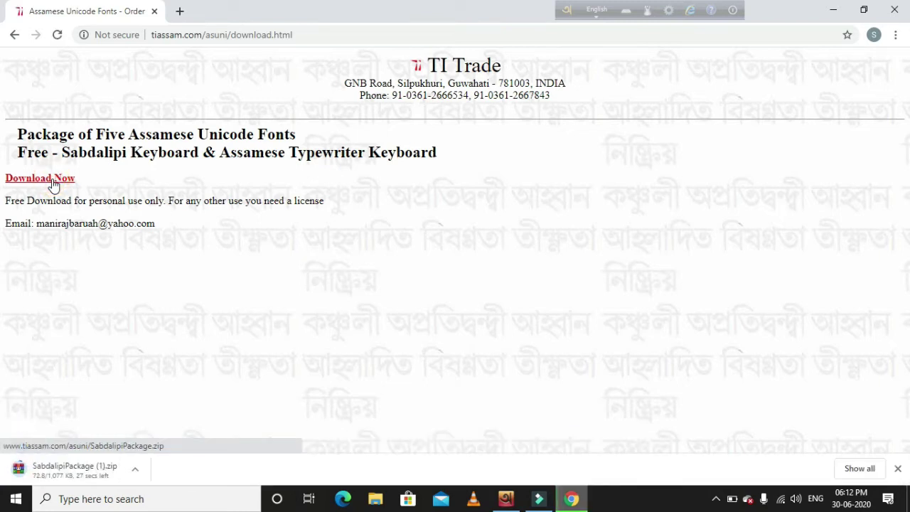
Extract the SabdalipiPackage (1) archive from the Downloads folder to the Desktop
{"action": "left_click", "coordinate": [833, 14]}
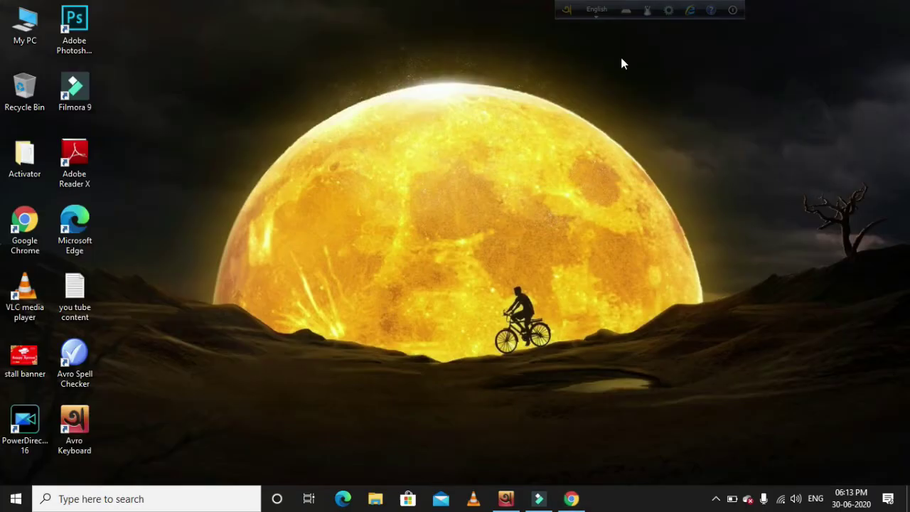
{"action": "double_click", "coordinate": [25, 27]}
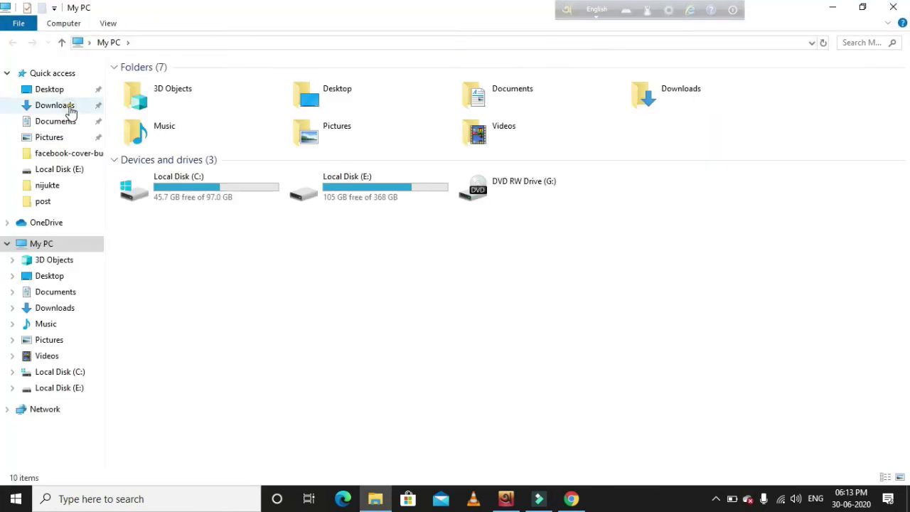
{"action": "left_click", "coordinate": [71, 107]}
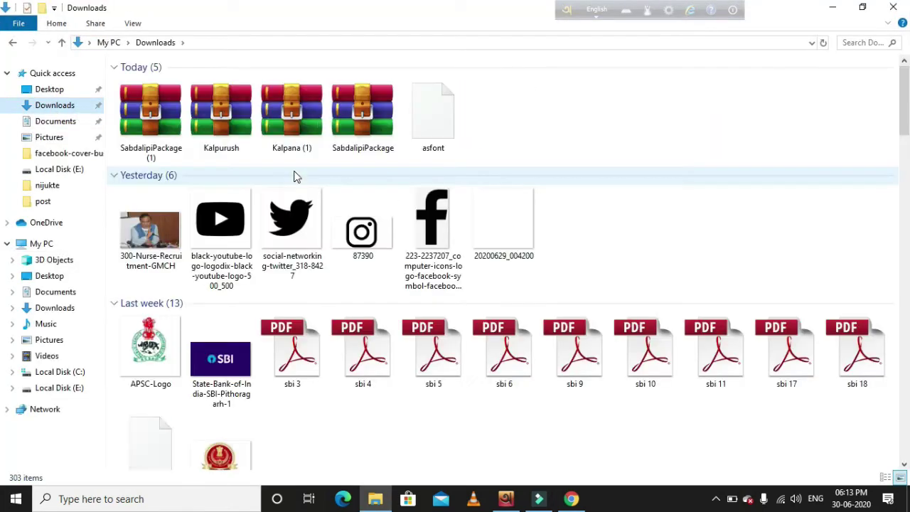
{"action": "right_click", "coordinate": [146, 112]}
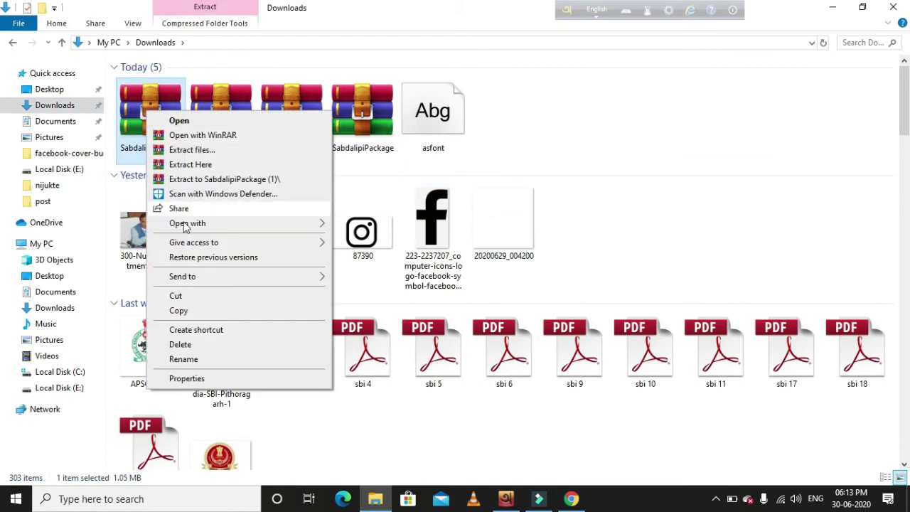
{"action": "left_click", "coordinate": [237, 151]}
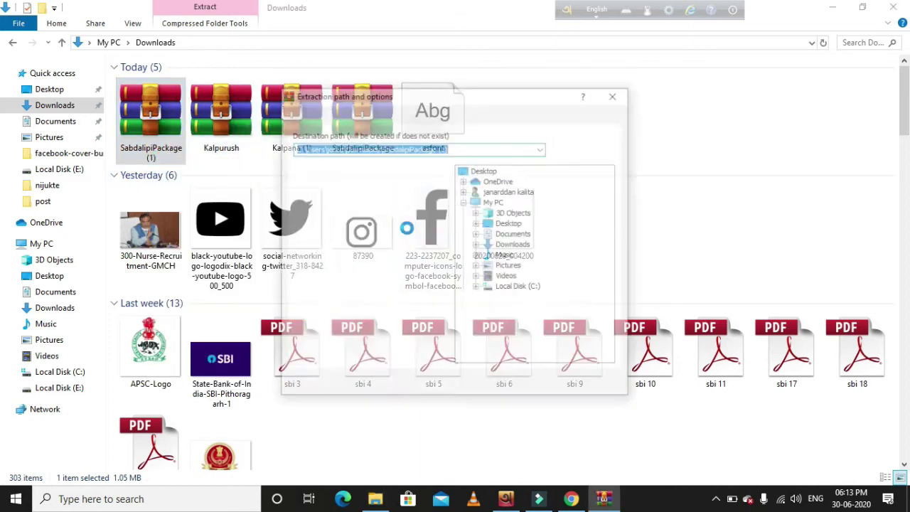
{"action": "left_click", "coordinate": [495, 171]}
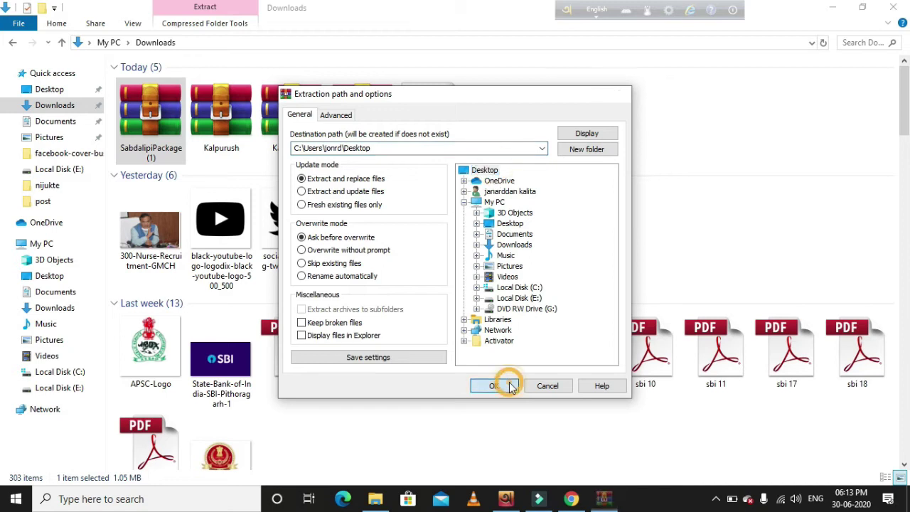
{"action": "left_click", "coordinate": [498, 386]}
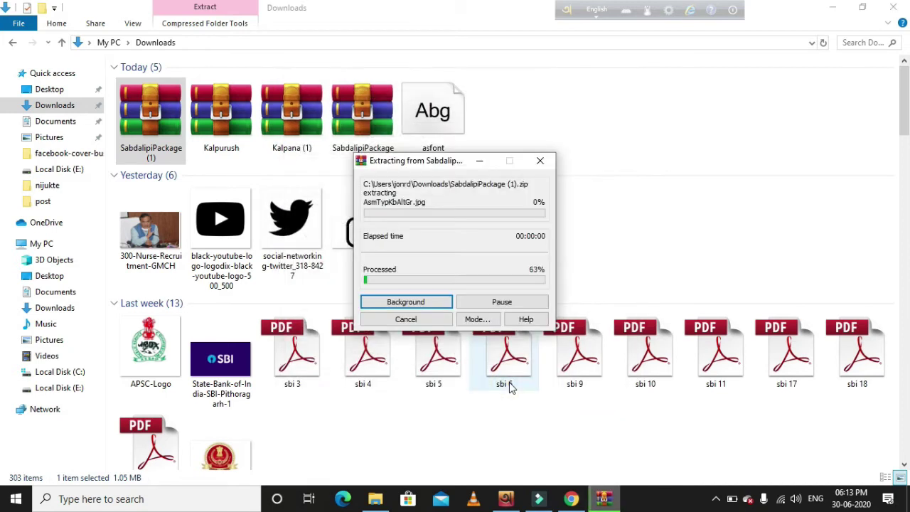
{"action": "left_click", "coordinate": [839, 13]}
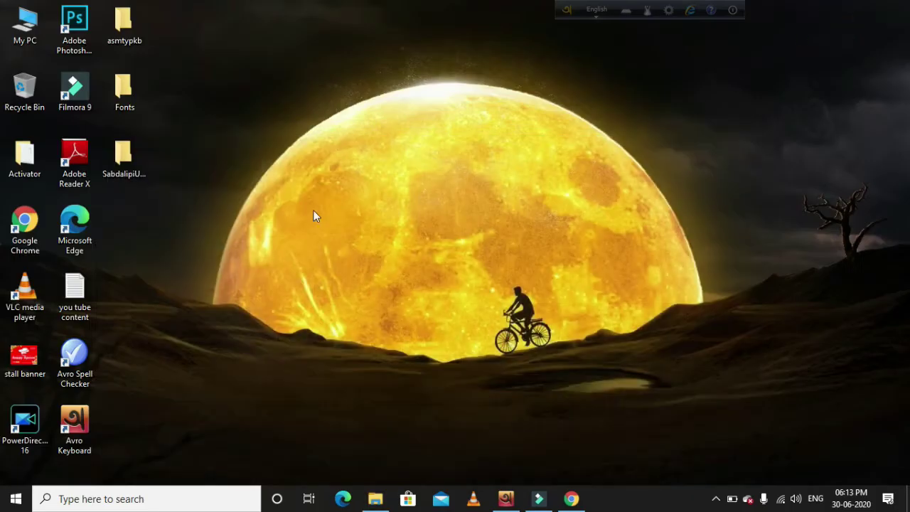
Try to install the Sabdalipi Unicode keyboard with the setup application in the desktop's SabdalipiUnicode folder
{"action": "double_click", "coordinate": [116, 160]}
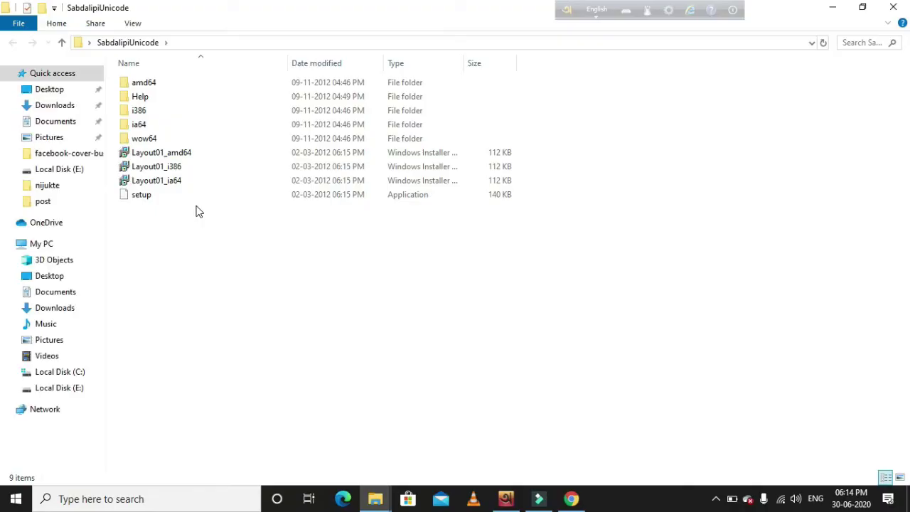
{"action": "left_click", "coordinate": [147, 201]}
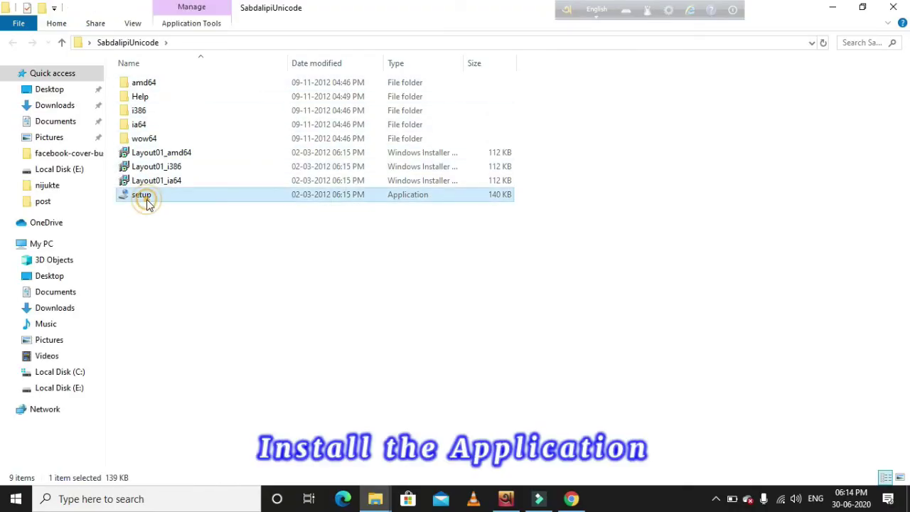
{"action": "double_click", "coordinate": [210, 202]}
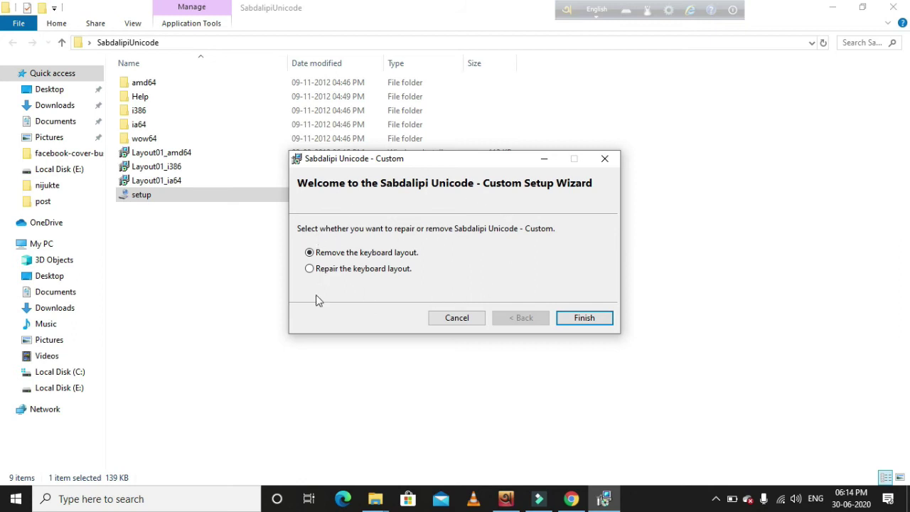
{"action": "left_click", "coordinate": [605, 159]}
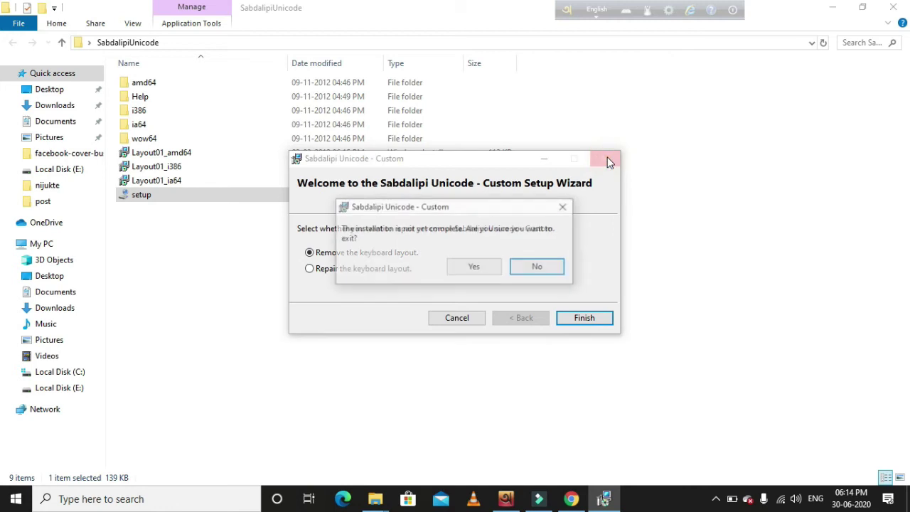
{"action": "left_click", "coordinate": [474, 267]}
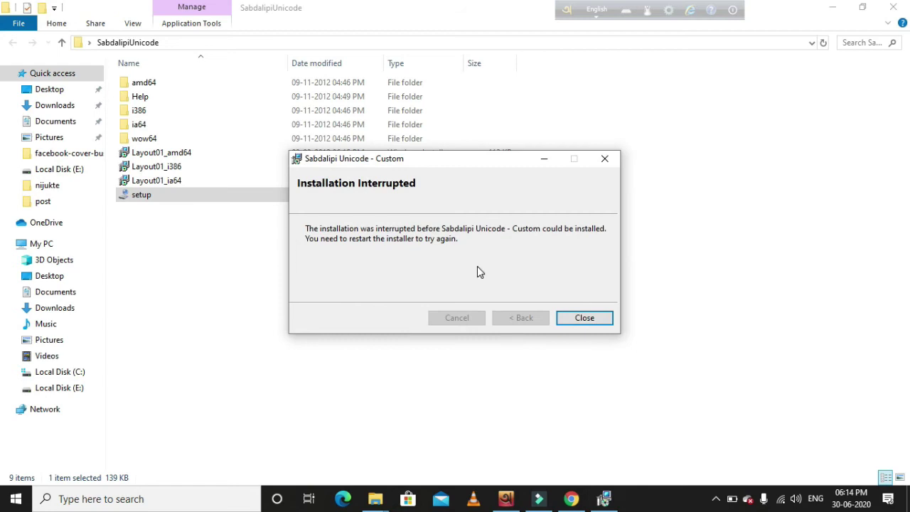
{"action": "left_click", "coordinate": [585, 318]}
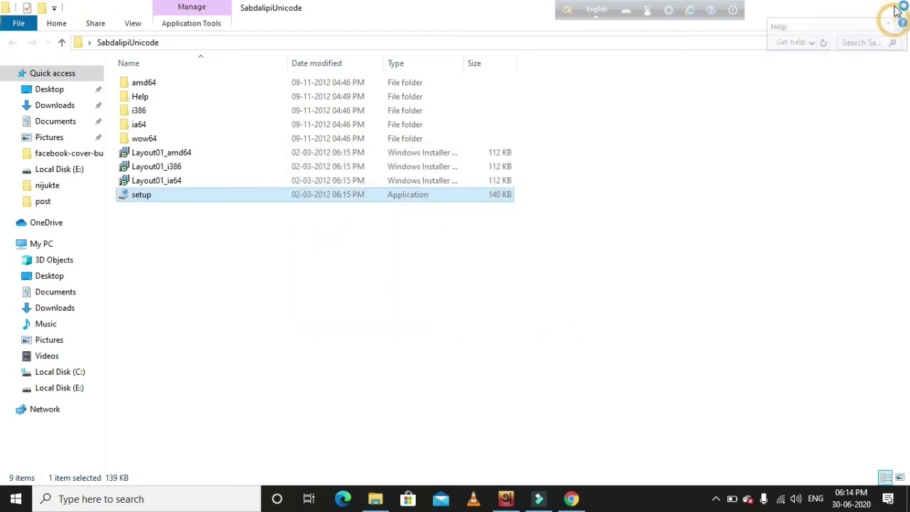
{"action": "left_click", "coordinate": [894, 7]}
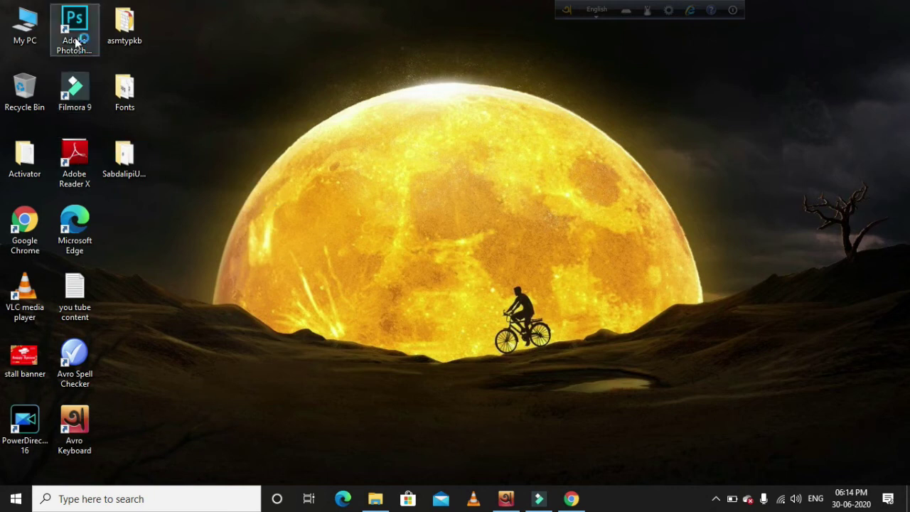
Launch Adobe Photoshop from the desktop
{"action": "right_click", "coordinate": [269, 27]}
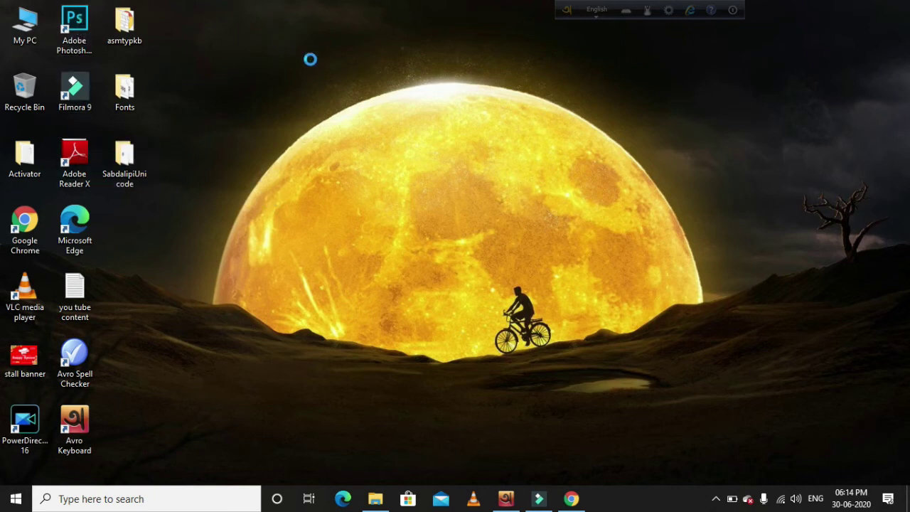
{"action": "left_click", "coordinate": [314, 67]}
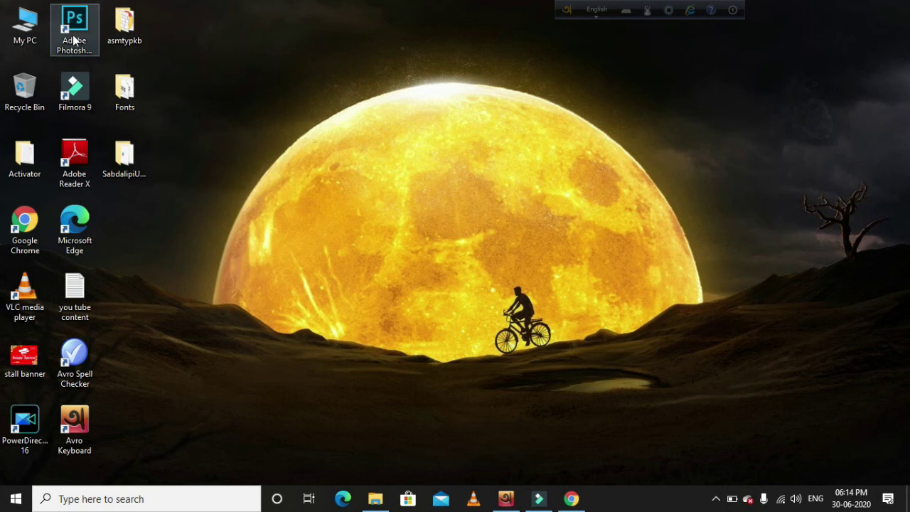
{"action": "double_click", "coordinate": [75, 29]}
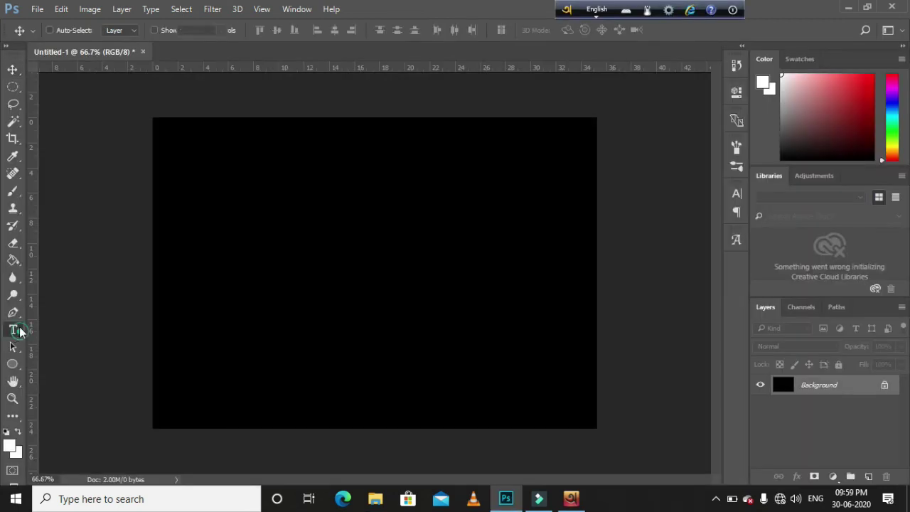
Create a paragraph text box with the Type tool covering nearly the whole black canvas
{"action": "left_click", "coordinate": [13, 329]}
{"action": "left_click_drag", "start_coordinate": [172, 138], "coordinate": [570, 419]}
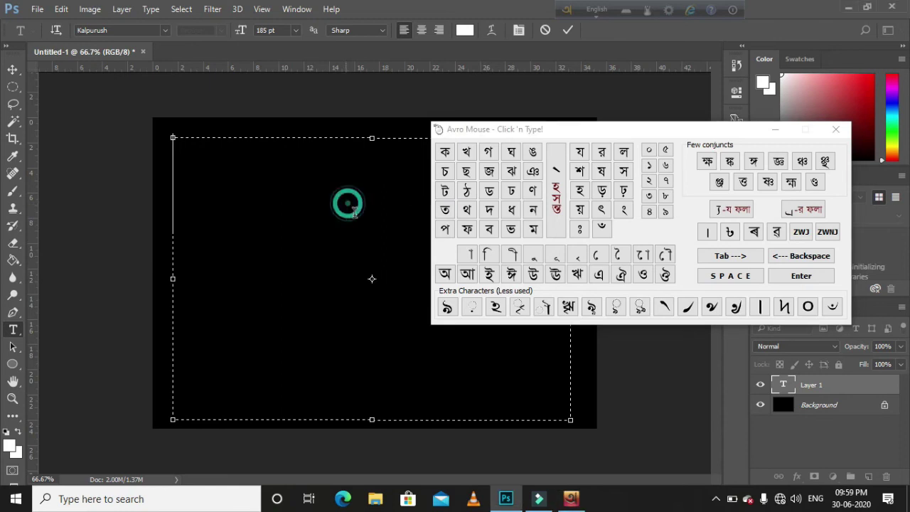
Move the Avro Mouse character palette clear of the text box and write অসমীয়া on the first line
{"action": "left_click_drag", "start_coordinate": [445, 273], "coordinate": [549, 319]}
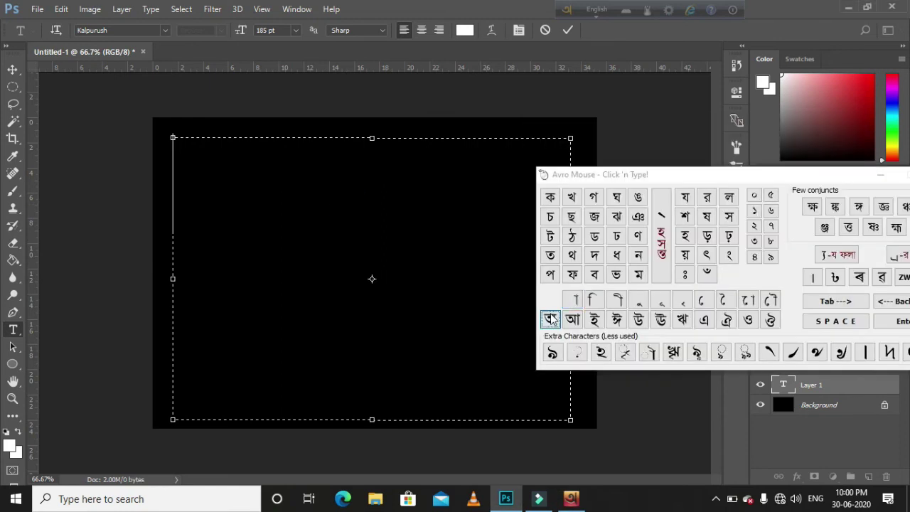
{"action": "left_click", "coordinate": [729, 217]}
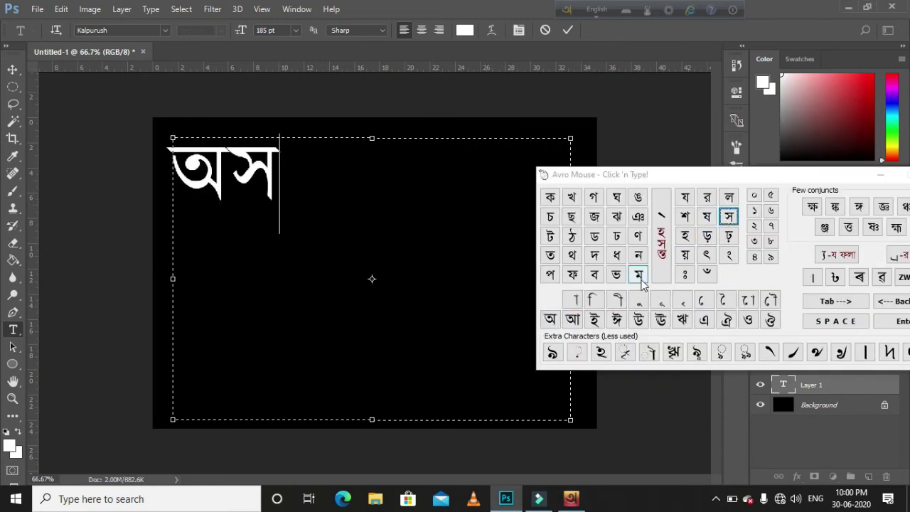
{"action": "left_click", "coordinate": [638, 275]}
{"action": "left_click", "coordinate": [616, 299]}
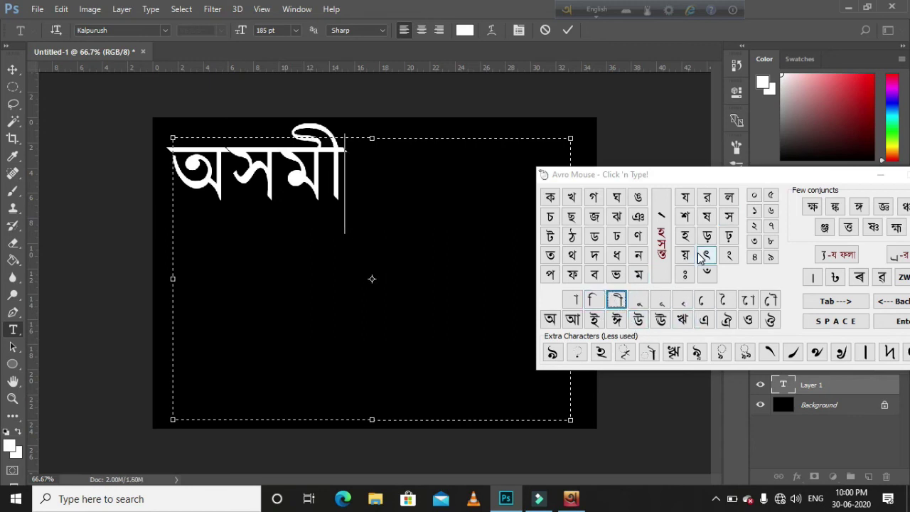
{"action": "left_click", "coordinate": [684, 265]}
{"action": "left_click", "coordinate": [575, 300]}
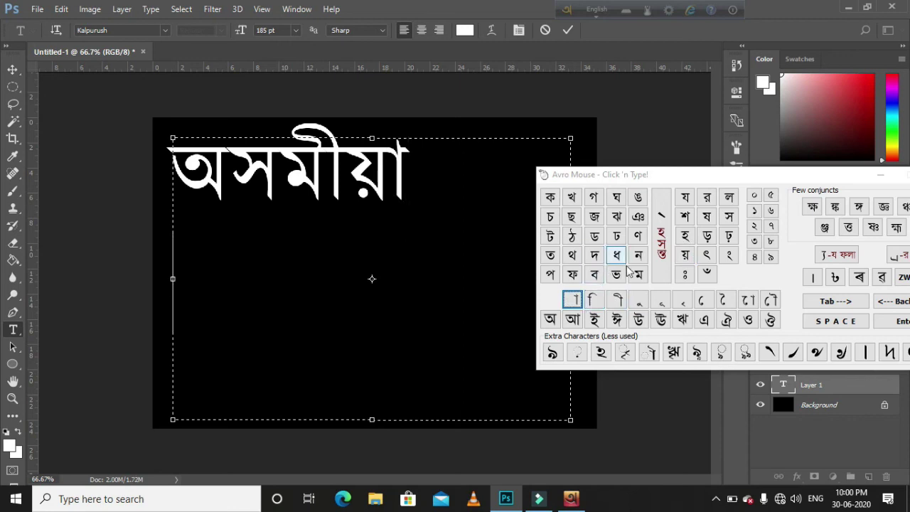
Write the word যুক্তাক্ষ on the second line of the text box, forming the conjuncts ক্ত and ক্ষ
{"action": "left_click", "coordinate": [685, 197]}
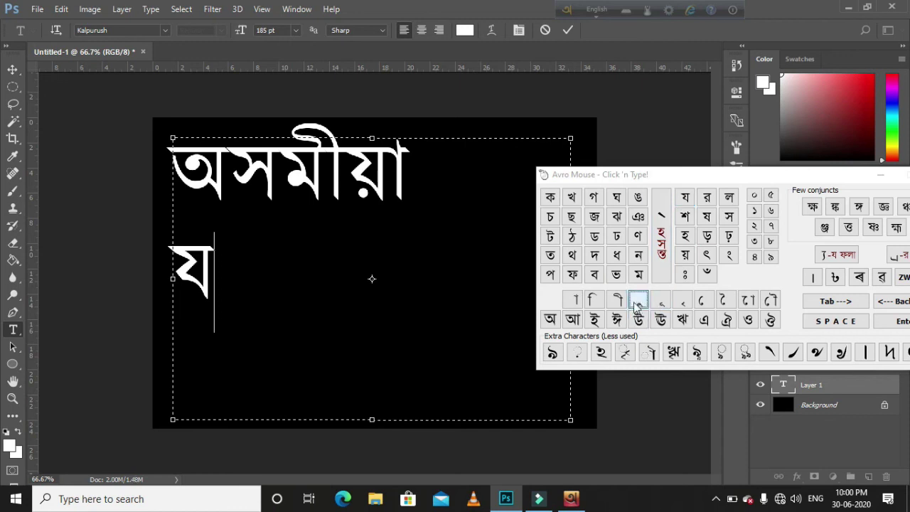
{"action": "left_click", "coordinate": [639, 300]}
{"action": "left_click", "coordinate": [550, 197]}
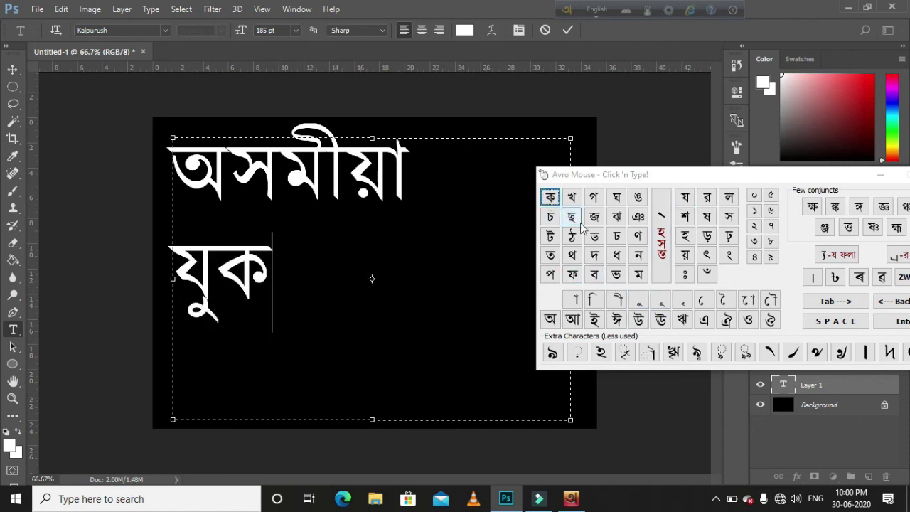
{"action": "left_click", "coordinate": [661, 235]}
{"action": "left_click", "coordinate": [550, 256]}
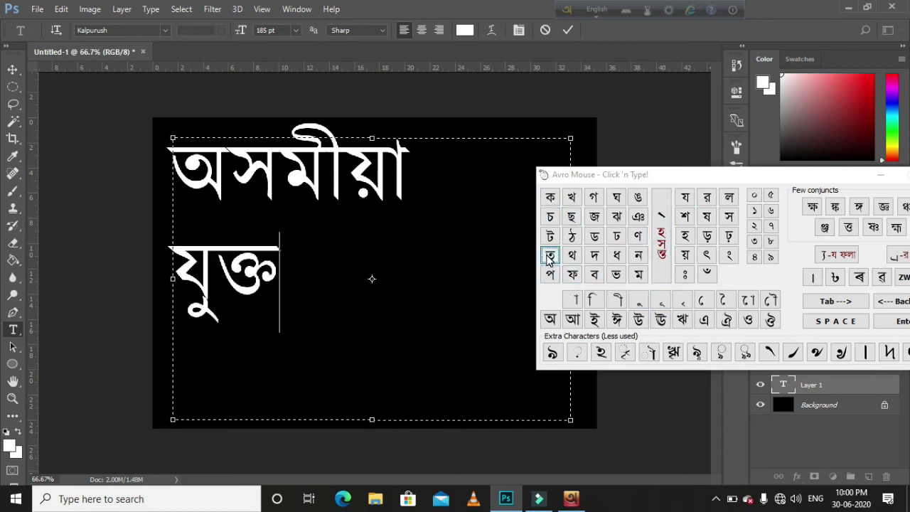
{"action": "left_click", "coordinate": [572, 299]}
{"action": "left_click", "coordinate": [812, 206]}
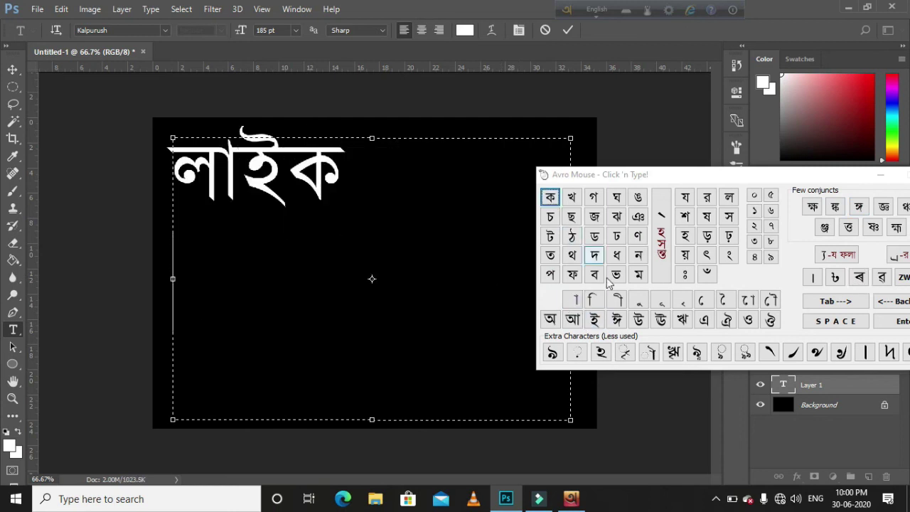
Write শ্বেয়ৰ on the line below লাইক and start the third line with চাবচ
{"action": "left_click", "coordinate": [685, 217]}
{"action": "left_click", "coordinate": [662, 215]}
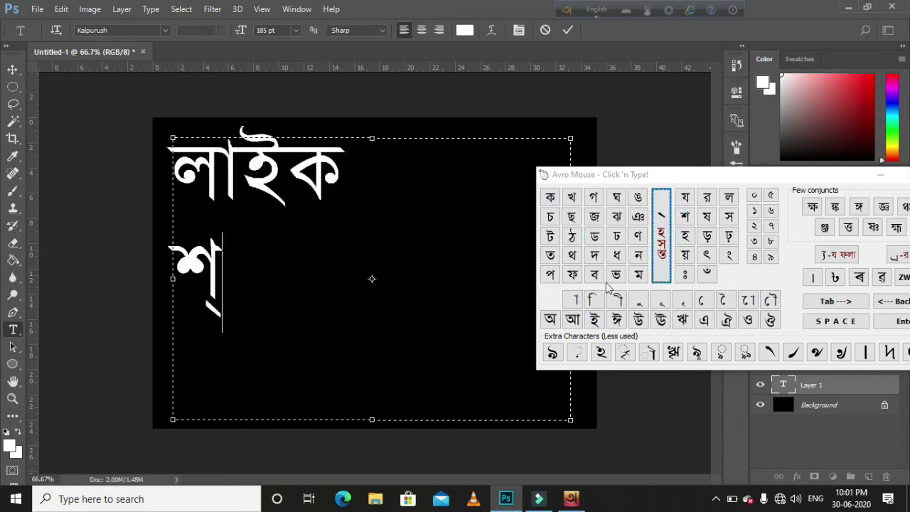
{"action": "left_click", "coordinate": [594, 275]}
{"action": "left_click", "coordinate": [701, 299]}
{"action": "left_click", "coordinate": [685, 254]}
{"action": "left_click", "coordinate": [858, 276]}
{"action": "type", "text": "চাবচক্রাই"}
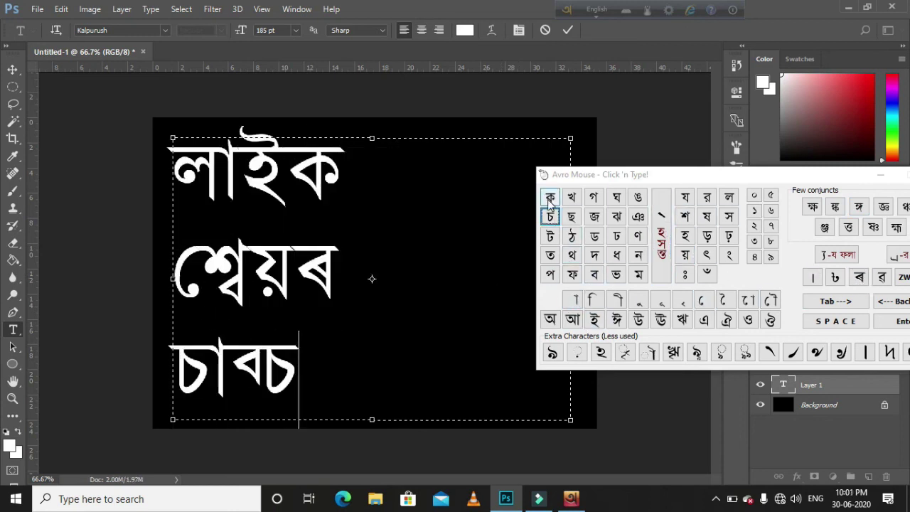